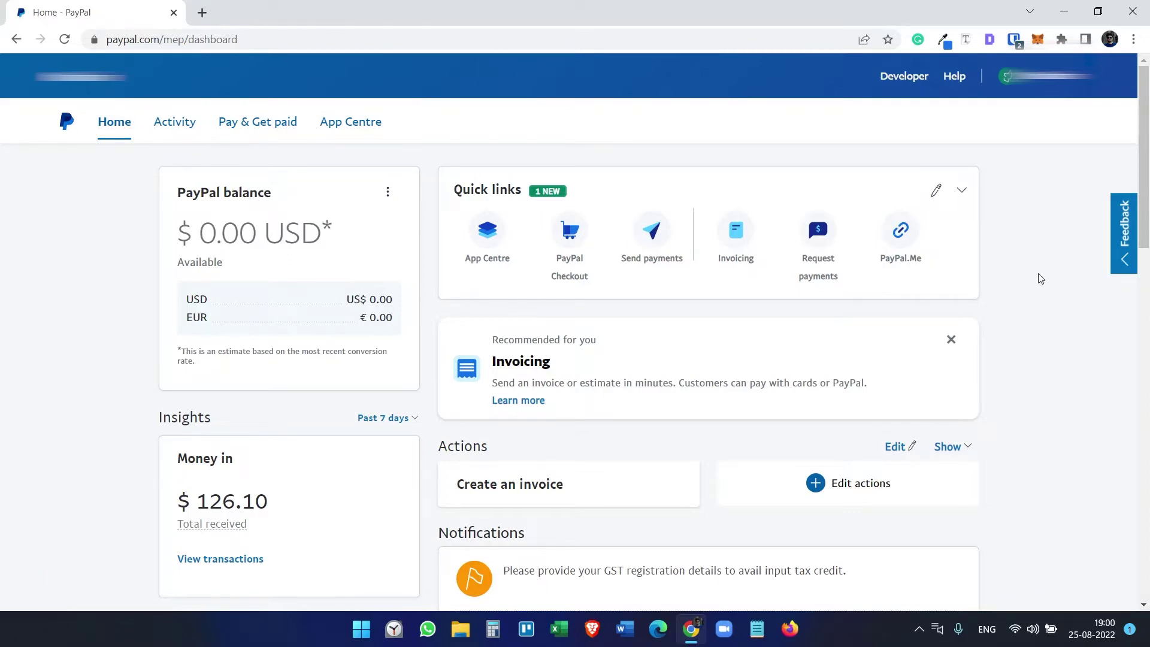
Go to Account settings from the account menu and open Money, banks and cards.
left_click(1047, 75)
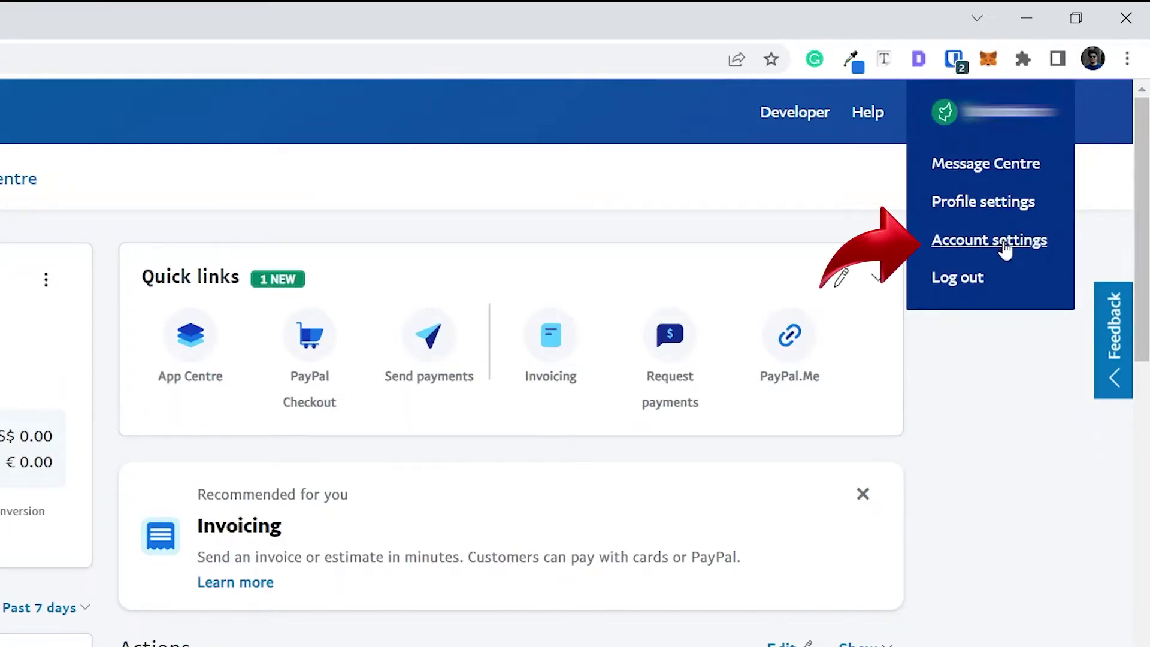
left_click(1005, 251)
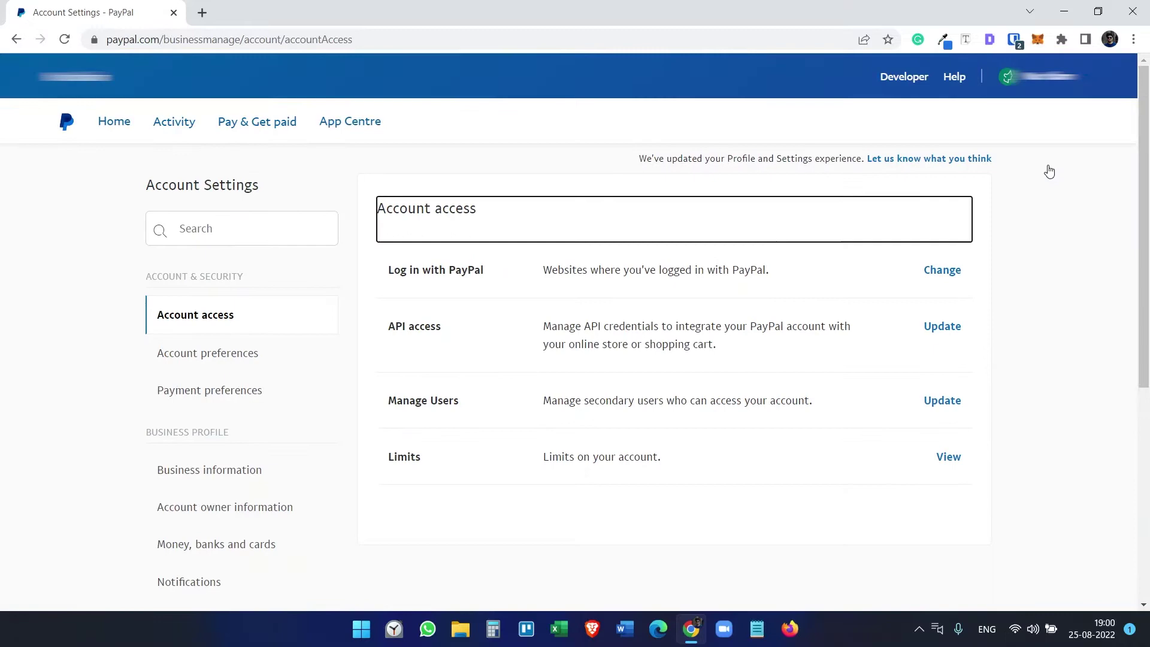
scroll(356, 358, "down", 1)
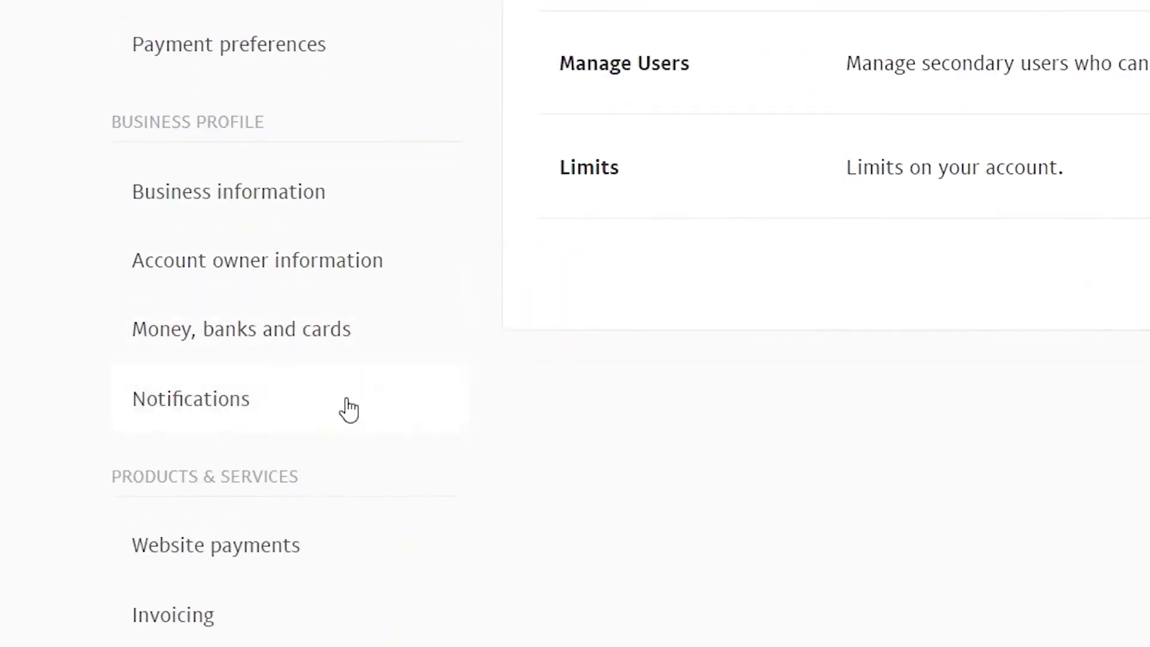
left_click(308, 350)
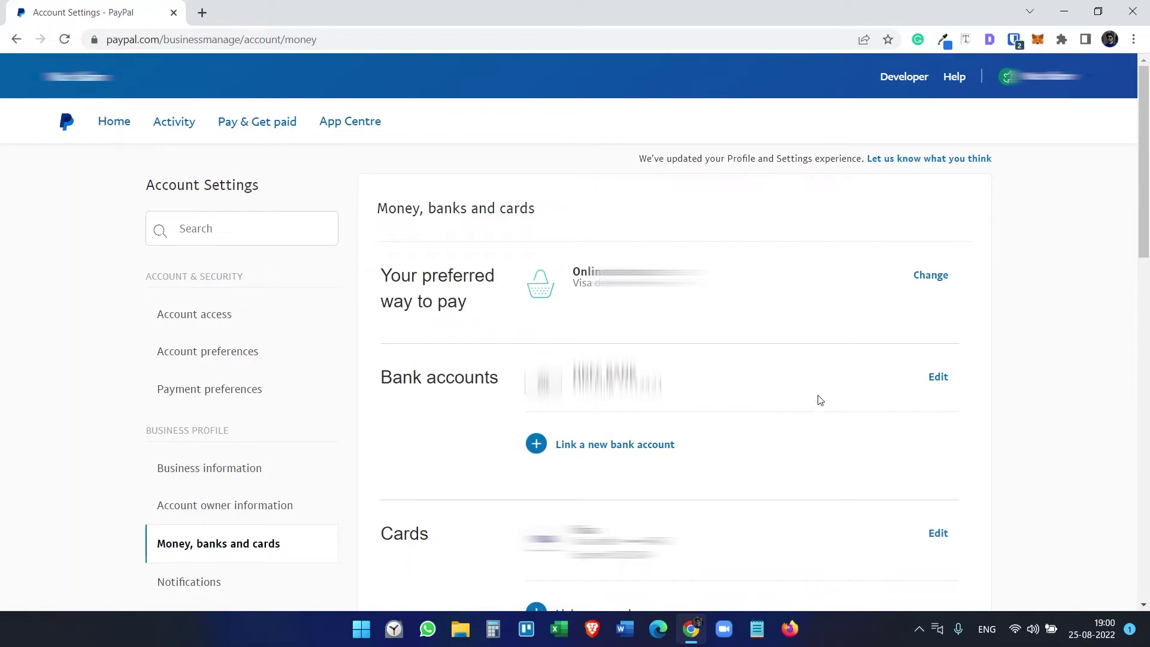
scroll(819, 400, "down", 1)
scroll(818, 400, "down", 3)
scroll(819, 399, "down", 2)
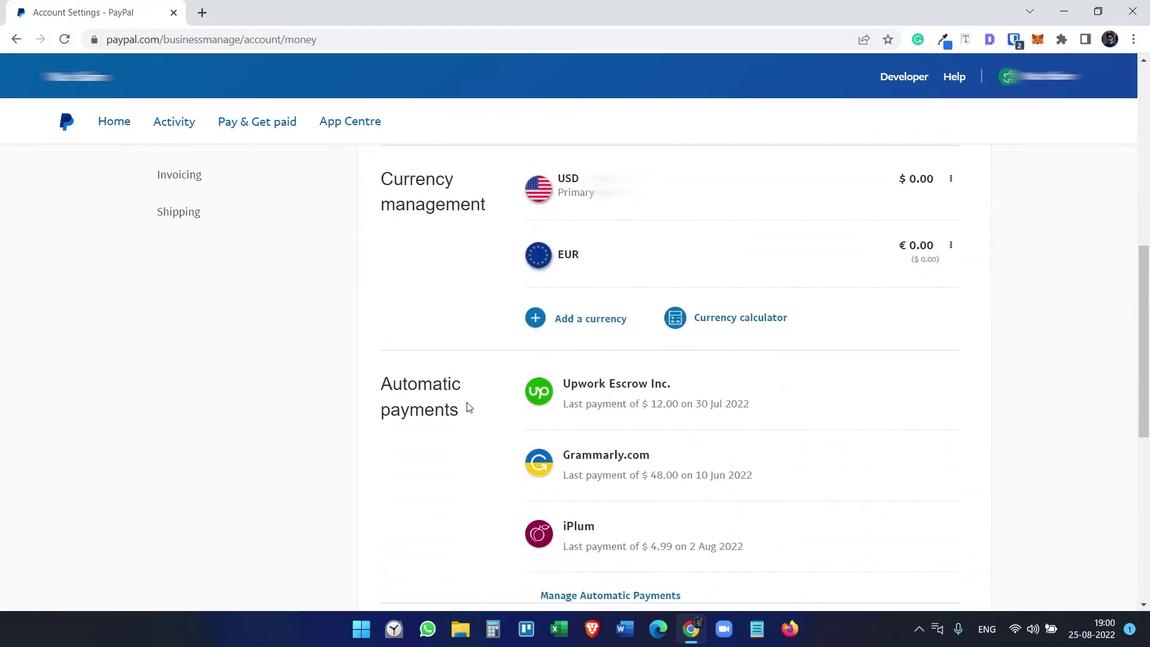
scroll(402, 329, "down", 1)
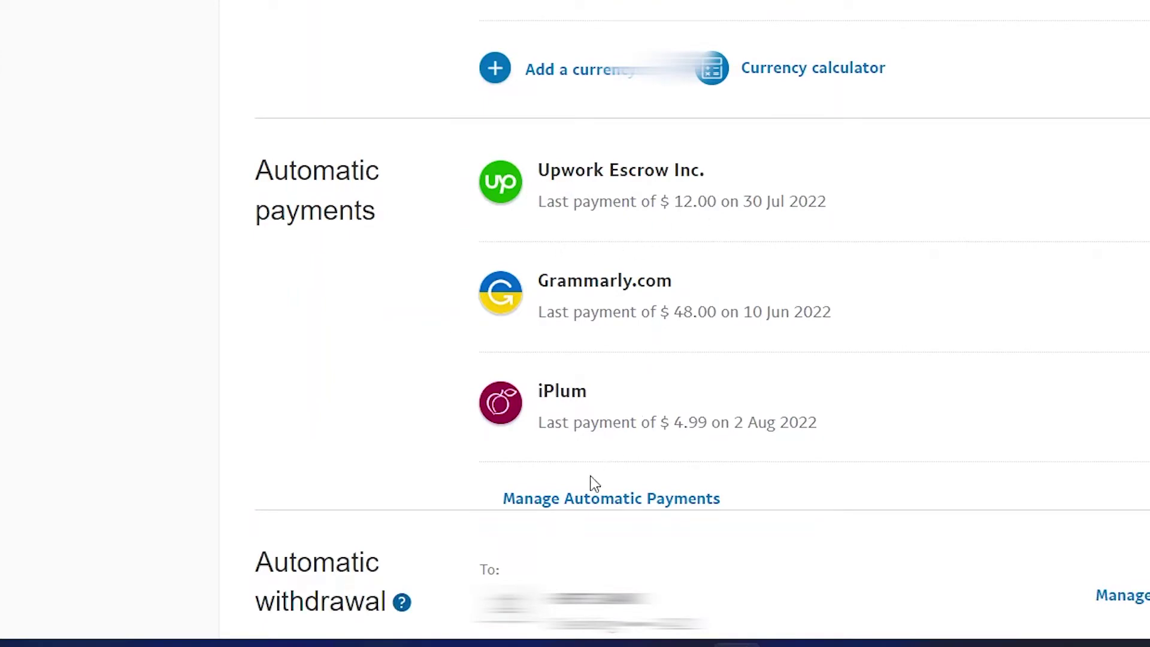
Open Manage Automatic Payments, check the inactive list, then return to active payments.
left_click(597, 510)
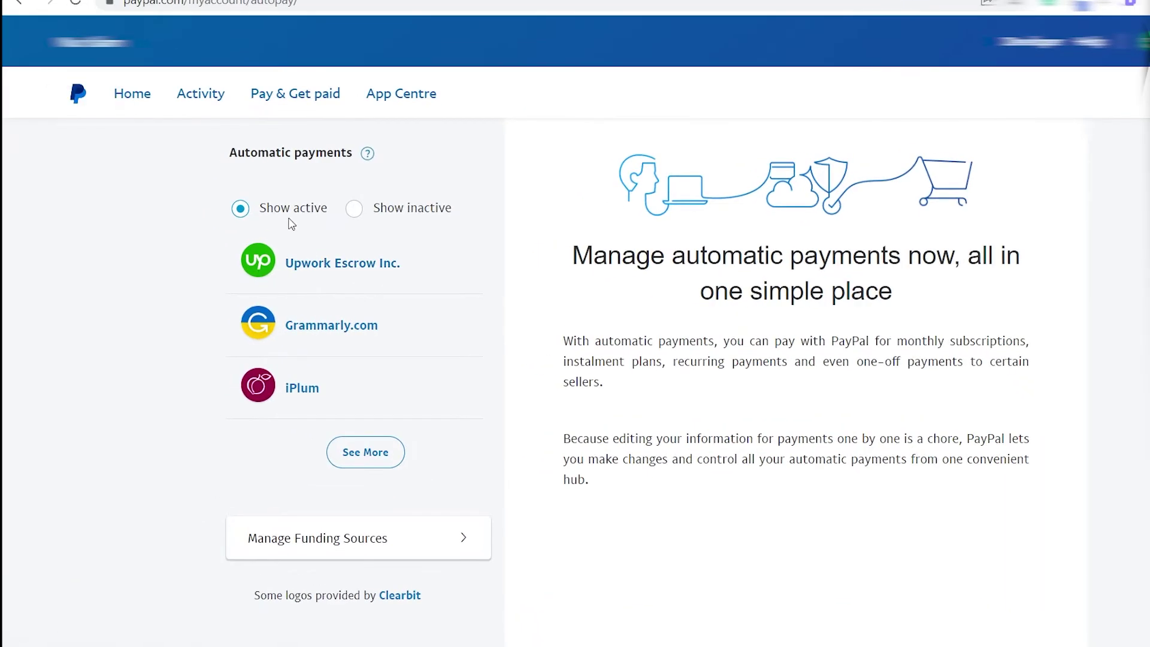
left_click(355, 210)
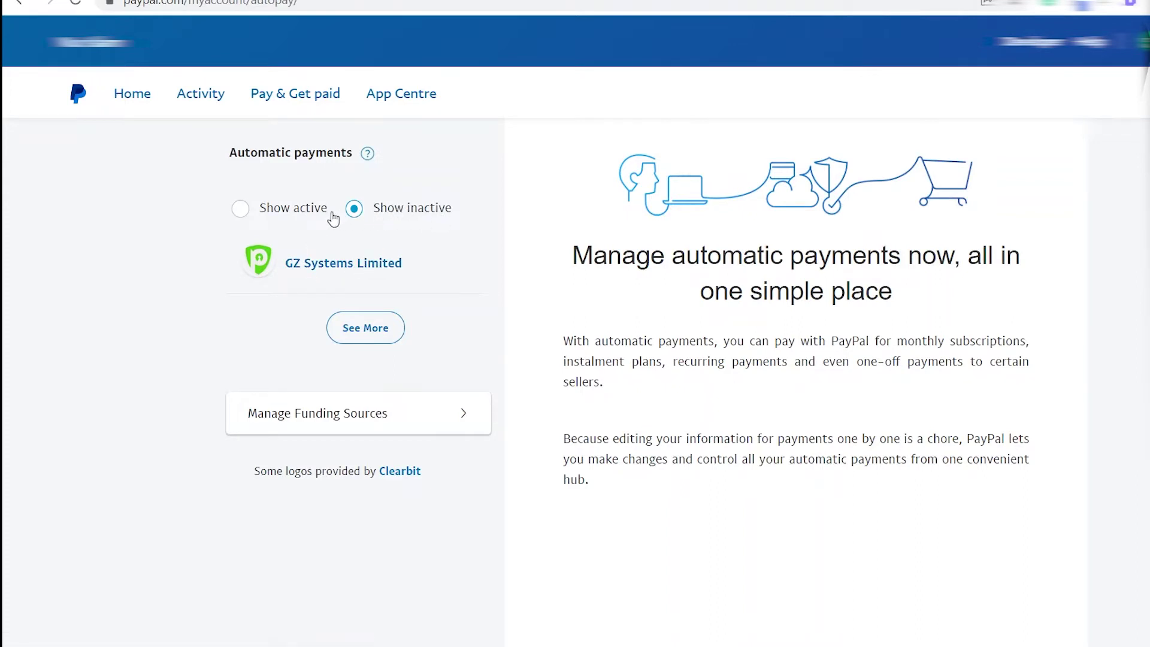
left_click(311, 217)
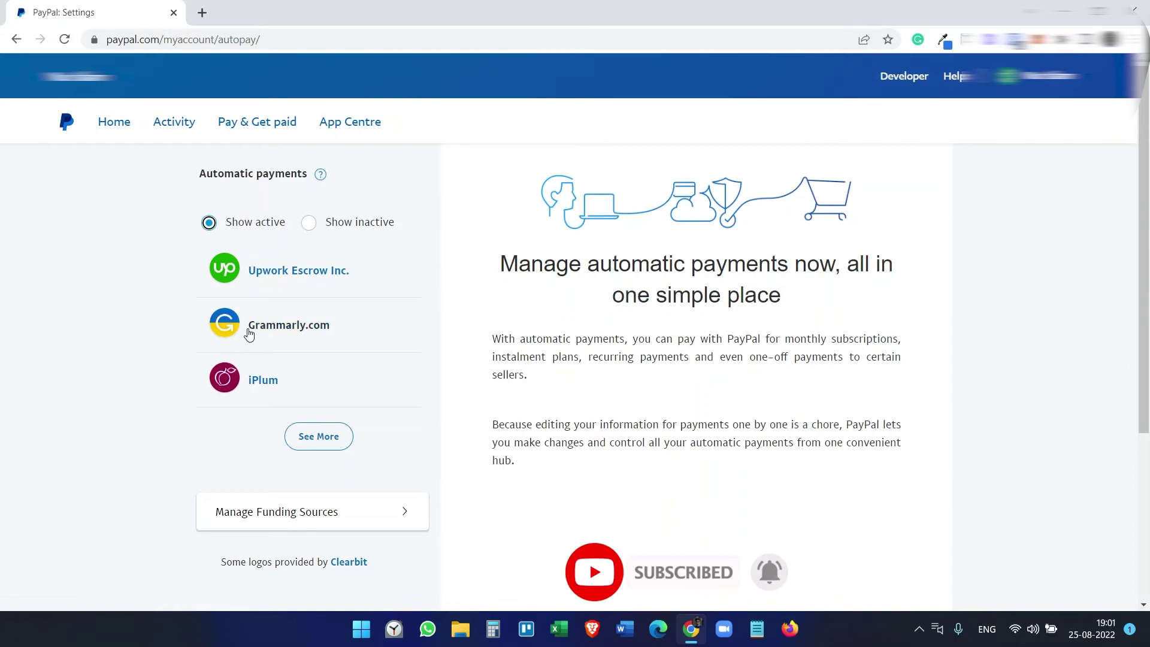
Open the Grammarly.com entry in the active automatic payments list.
left_click(249, 331)
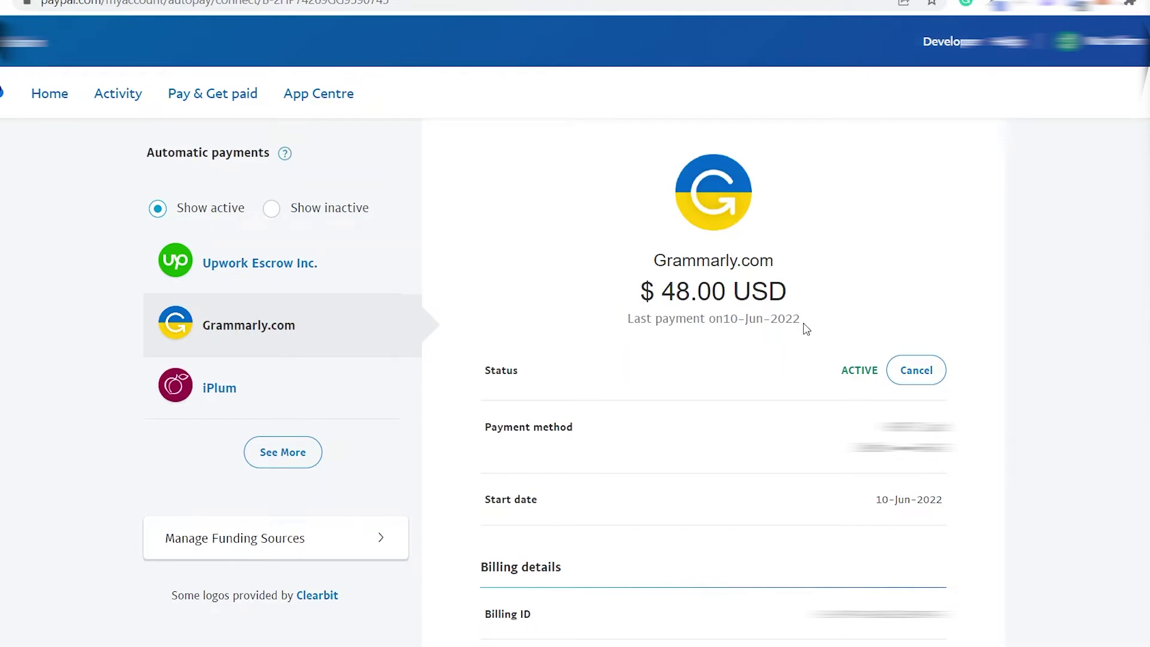
Cancel the Grammarly.com payment and confirm deactivating quicker checkout.
left_click(923, 376)
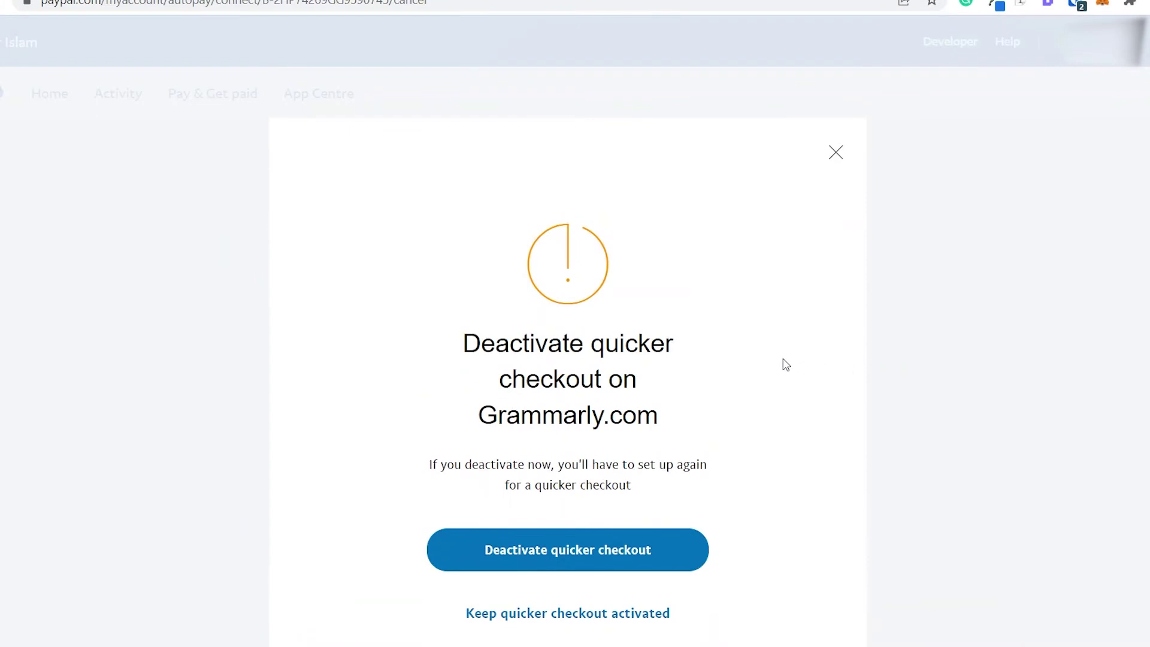
scroll(758, 347, "down", 1)
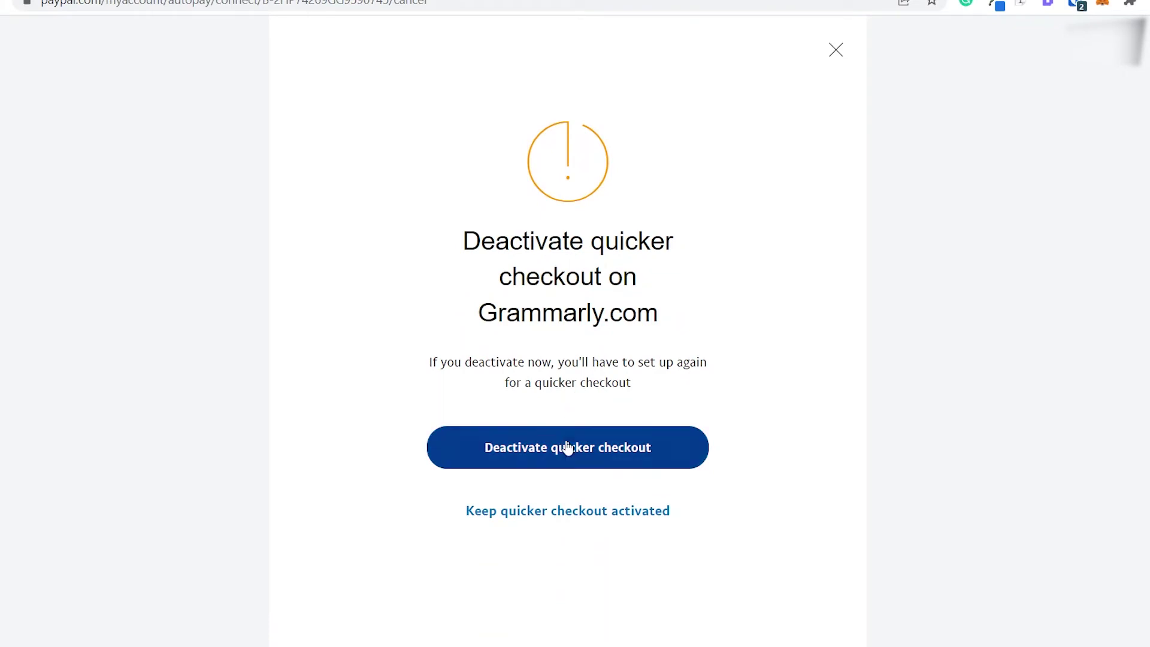
left_click(567, 447)
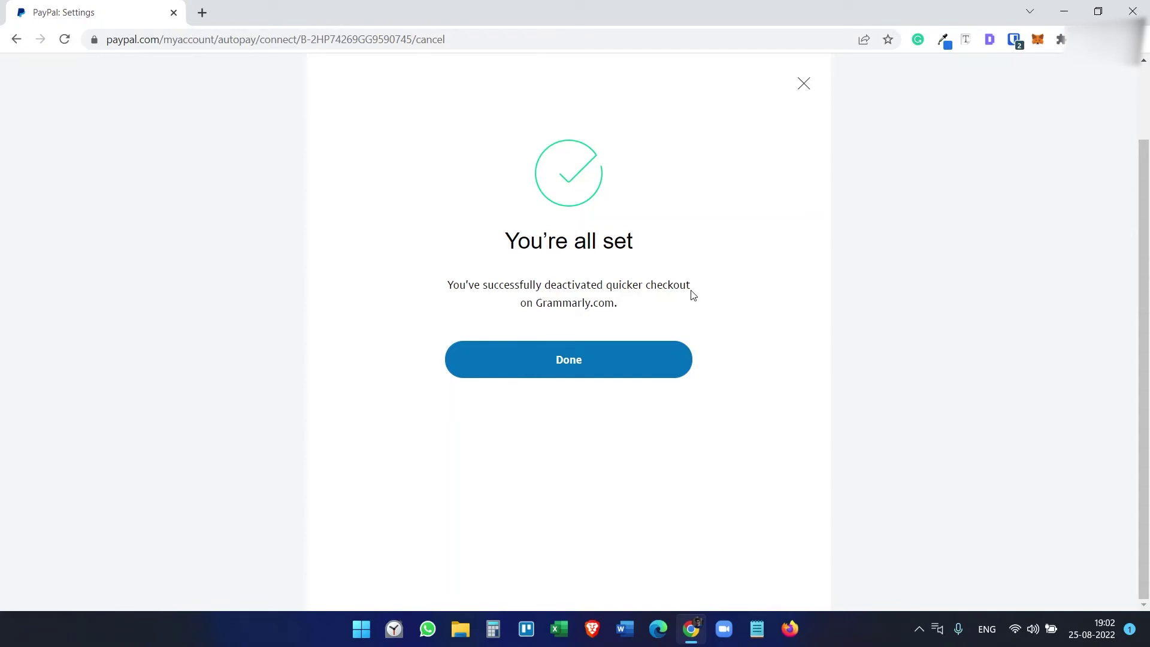
Dismiss the confirmation and switch to inactive payments to verify Grammarly.com is listed.
left_click(581, 361)
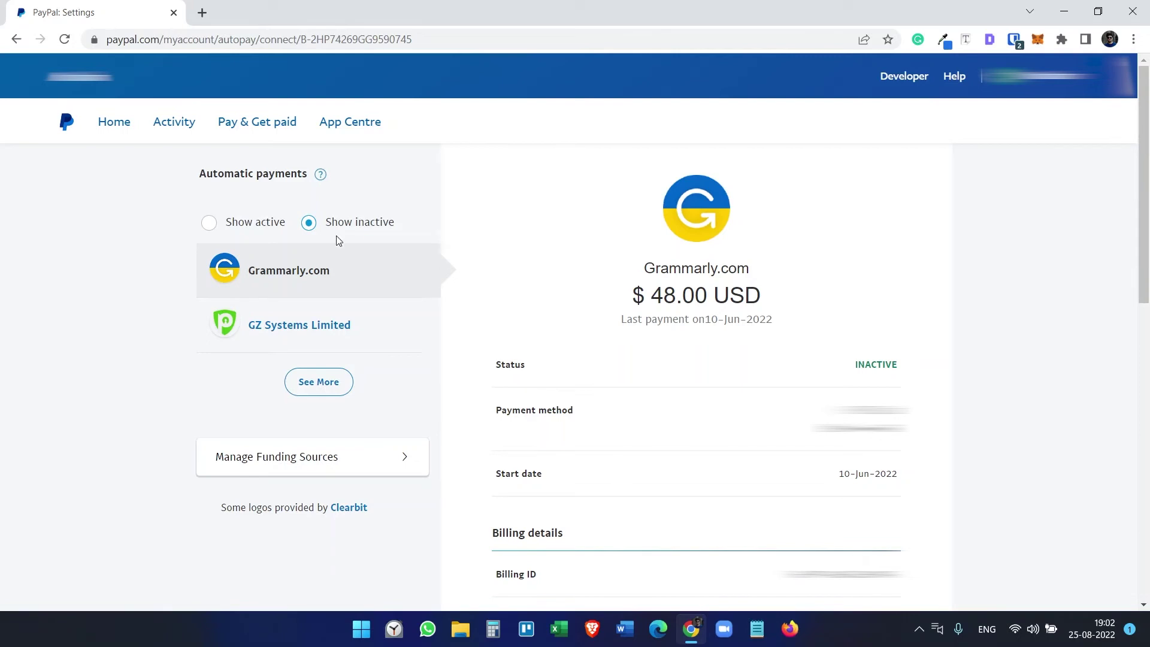
left_click(258, 223)
left_click(366, 230)
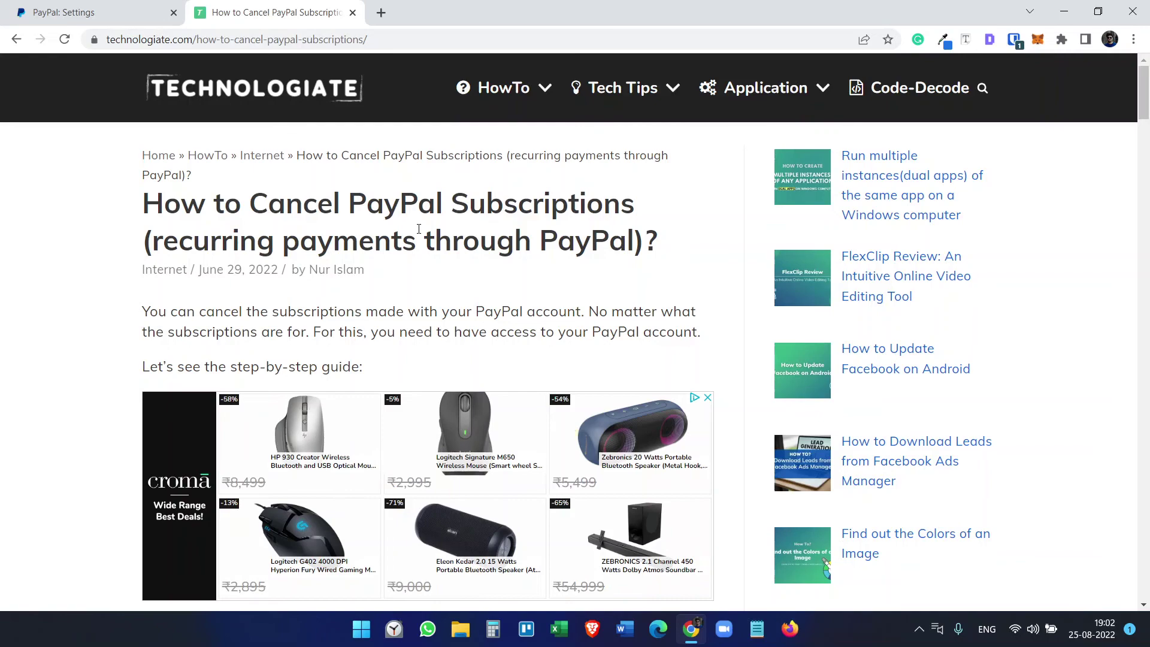
scroll(450, 230, "down", 5)
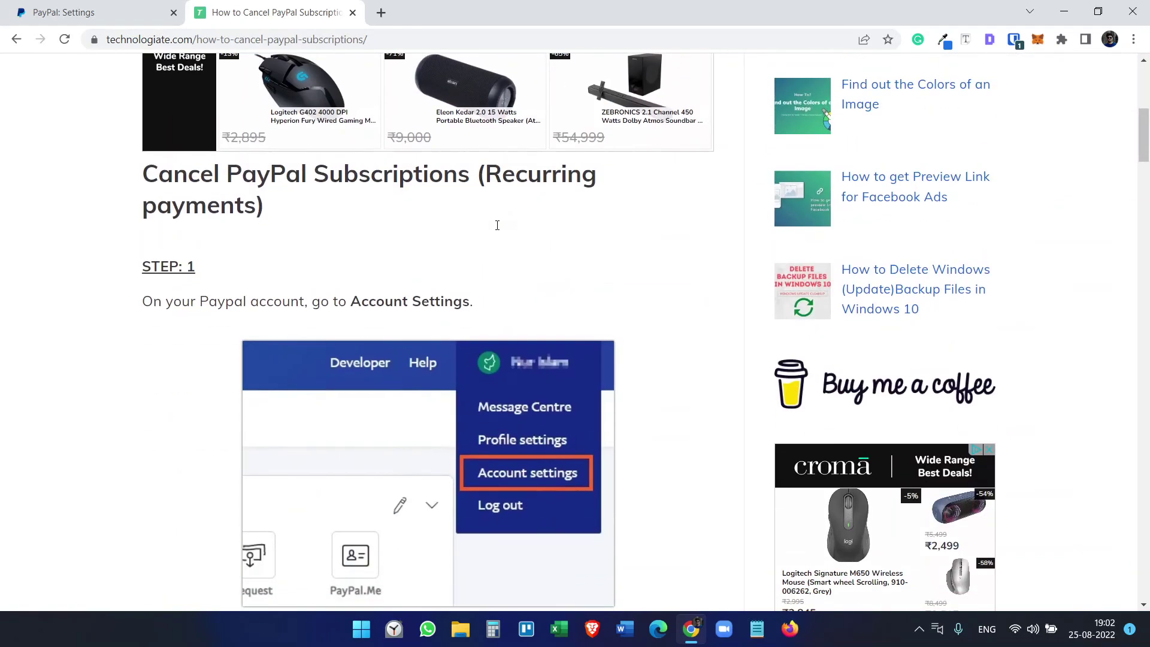
scroll(496, 230, "down", 5)
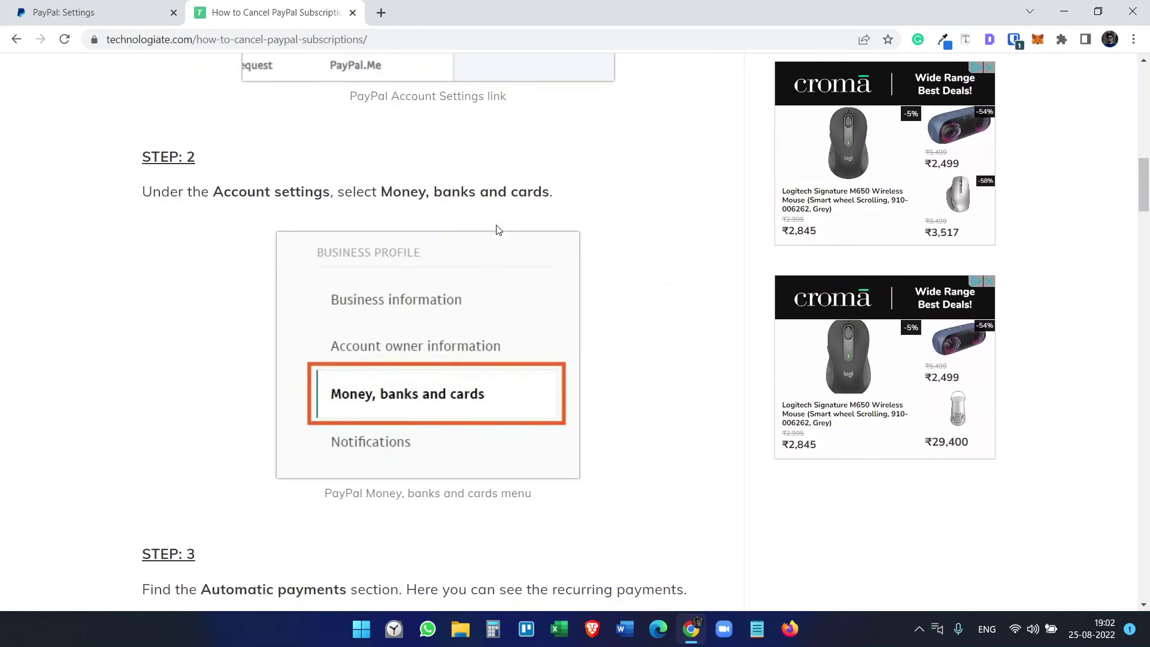
scroll(497, 230, "down", 8)
scroll(496, 230, "down", 6)
scroll(496, 230, "down", 3)
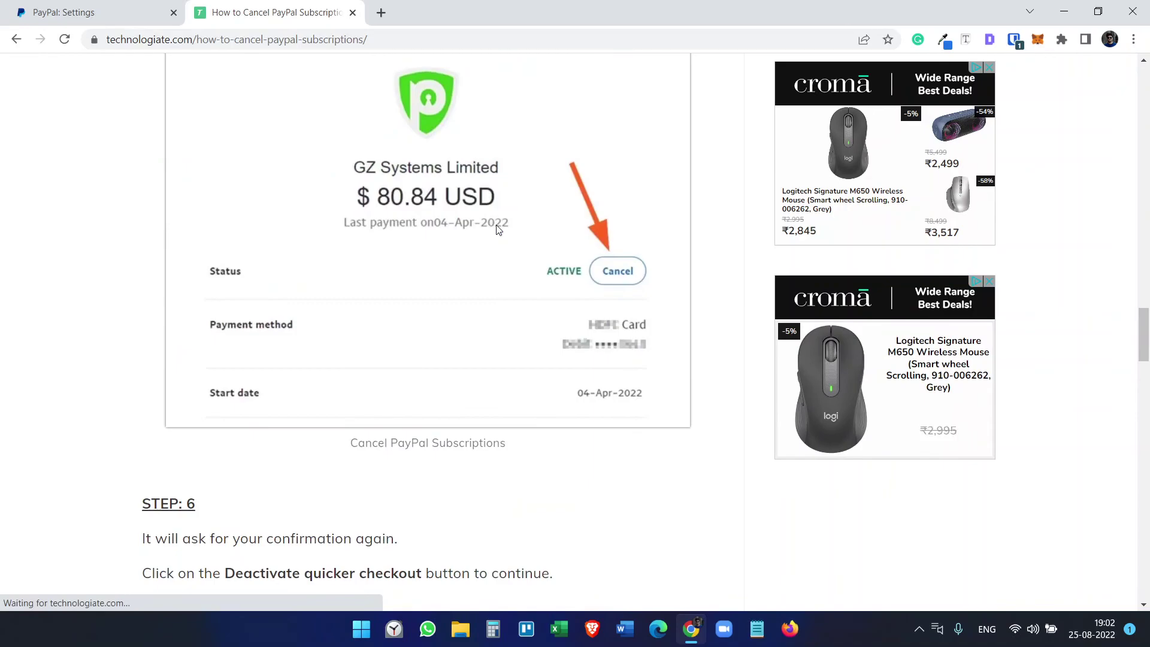